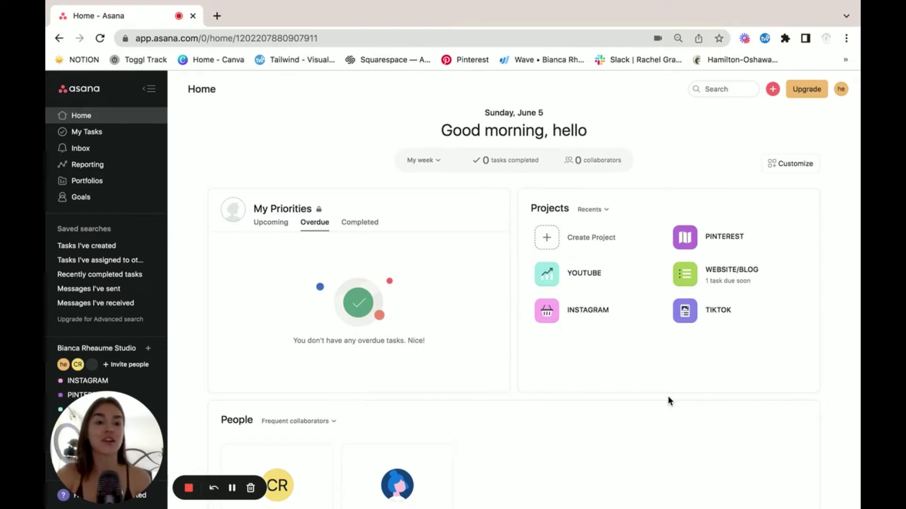
# - View the studio team's Overview with its members and five projects, then go to My Tasks
pyautogui.moveTo(333, 502)
pyautogui.moveTo(108, 420); pyautogui.dragTo(646, 397)
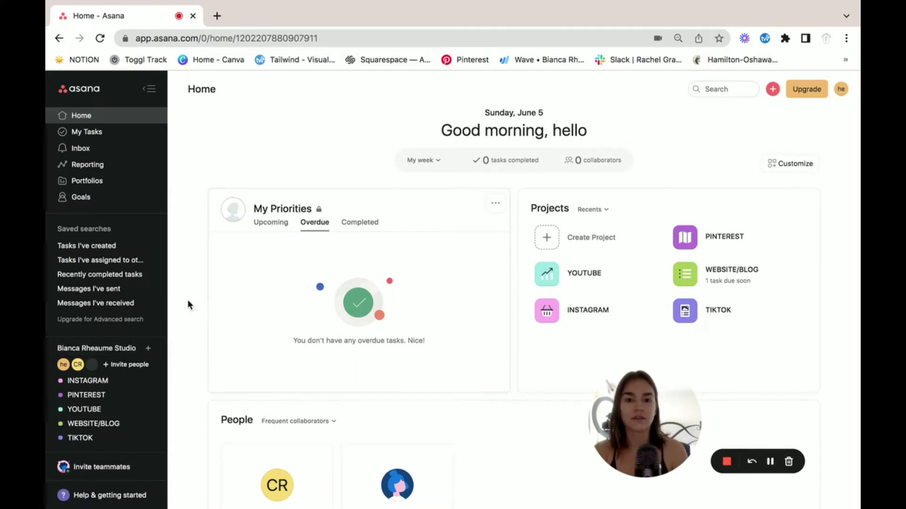
pyautogui.click(97, 348)
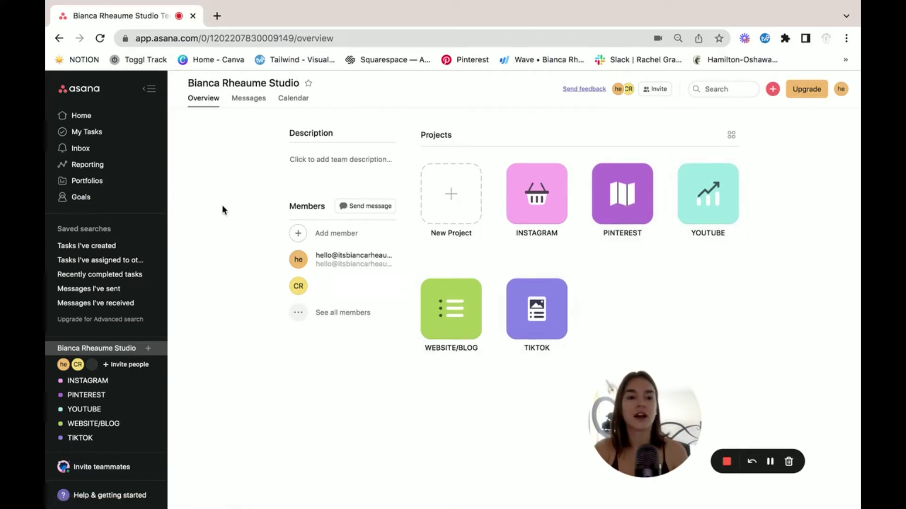
pyautogui.click(87, 131)
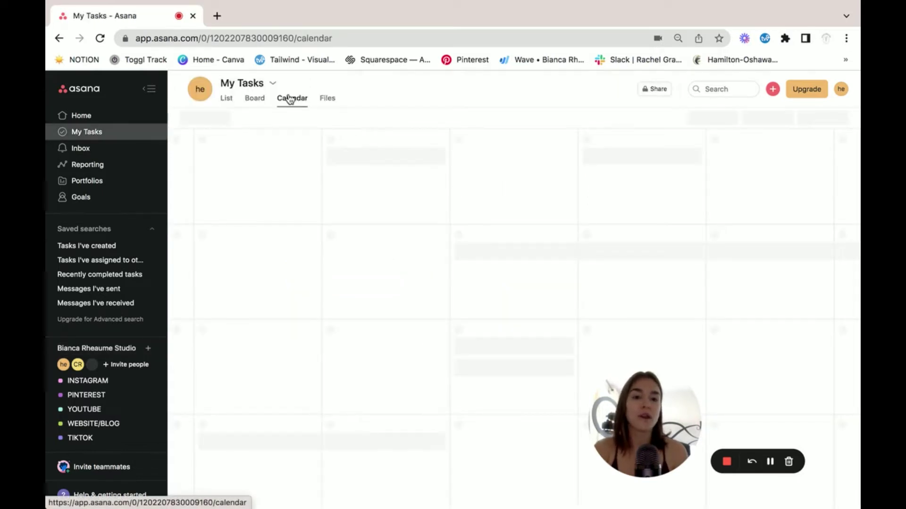
# - Scroll the My Tasks calendar up to May 2022, then open the INSTAGRAM project's Board
pyautogui.scroll(5, 433, 344)
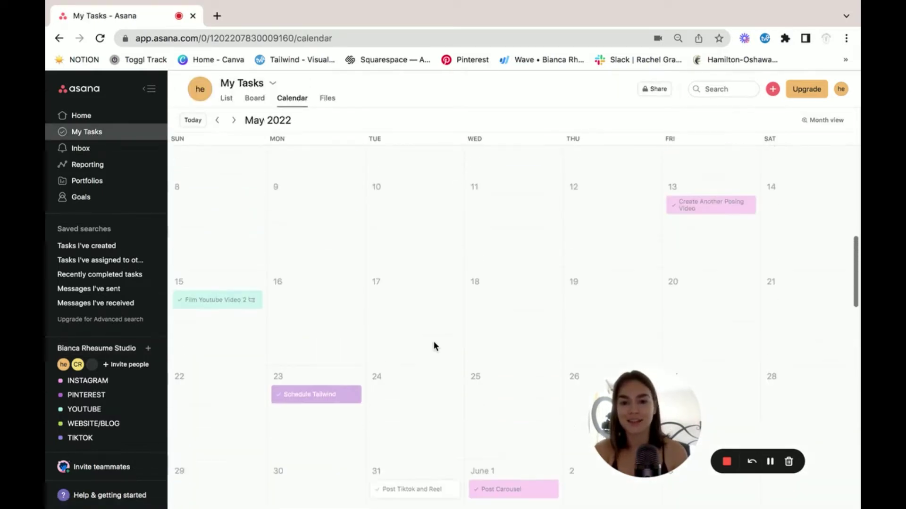
pyautogui.scroll(2, 434, 344)
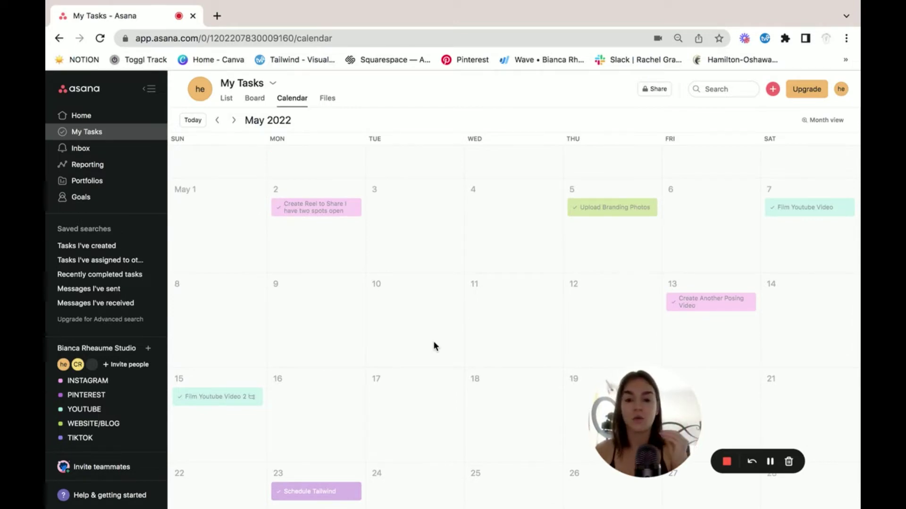
pyautogui.click(79, 383)
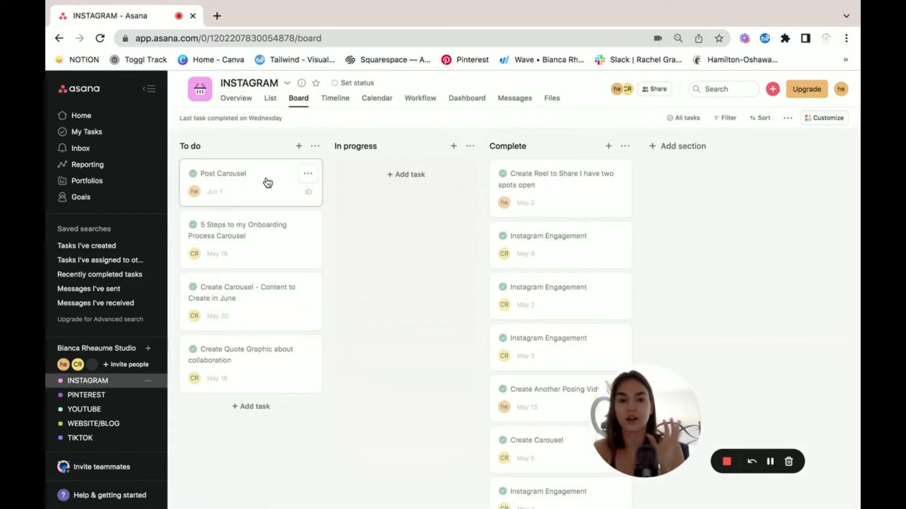
# - Look over the INSTAGRAM project's Overview, then return to the May 2022 My Tasks calendar
pyautogui.click(235, 99)
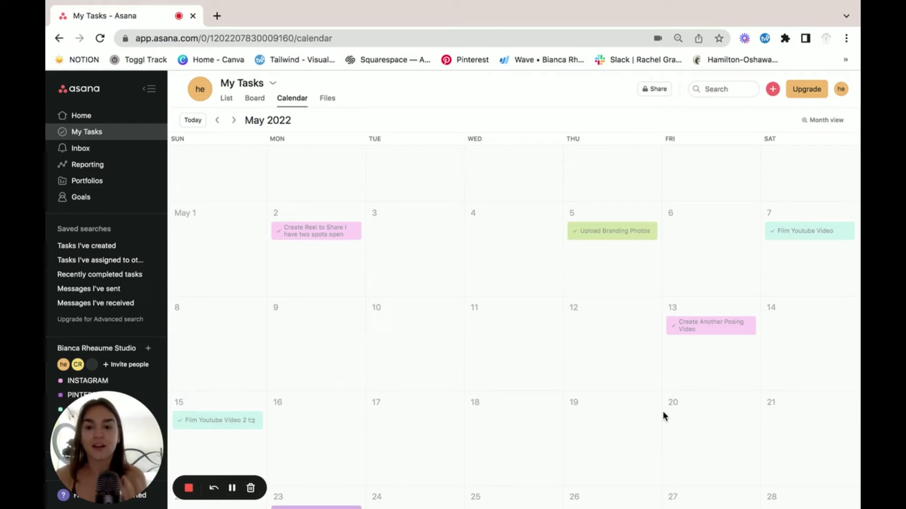
# - Scroll the calendar down to the week of June 5 and start a new task on June 9
pyautogui.scroll(-5, 663, 411)
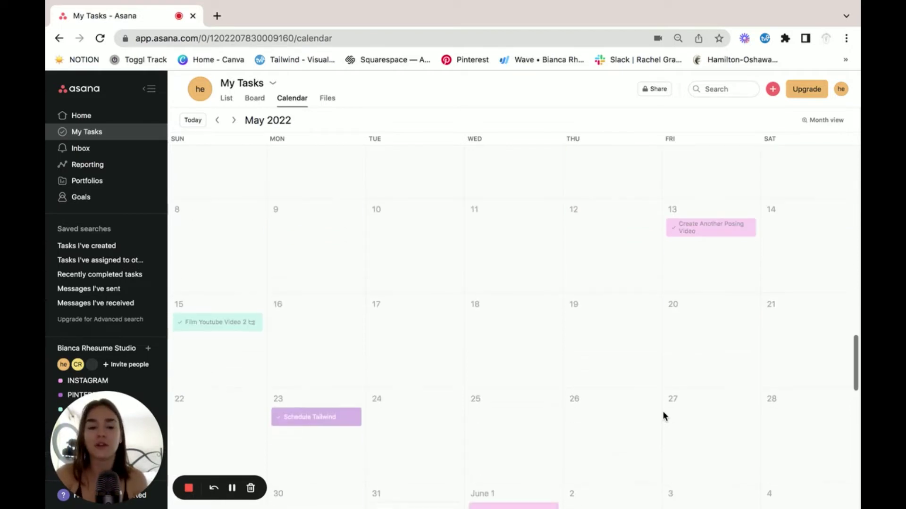
pyautogui.scroll(-2, 662, 412)
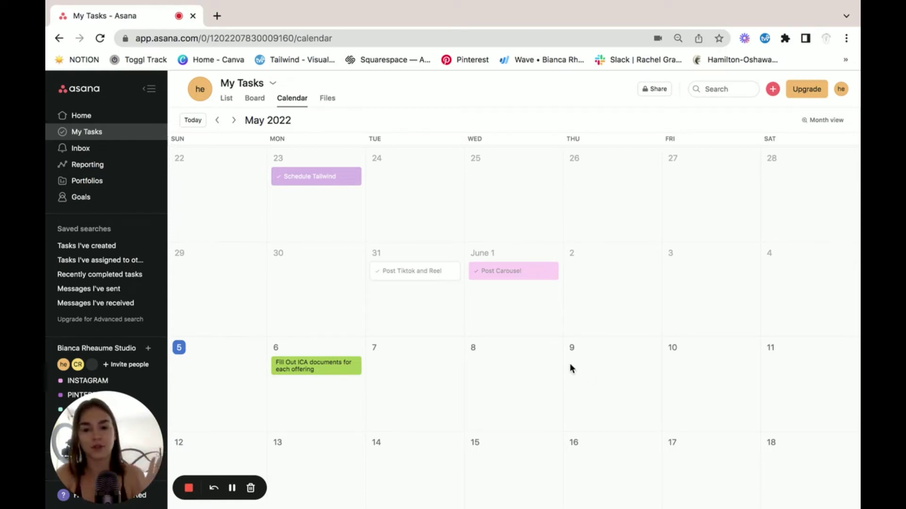
pyautogui.click(608, 378)
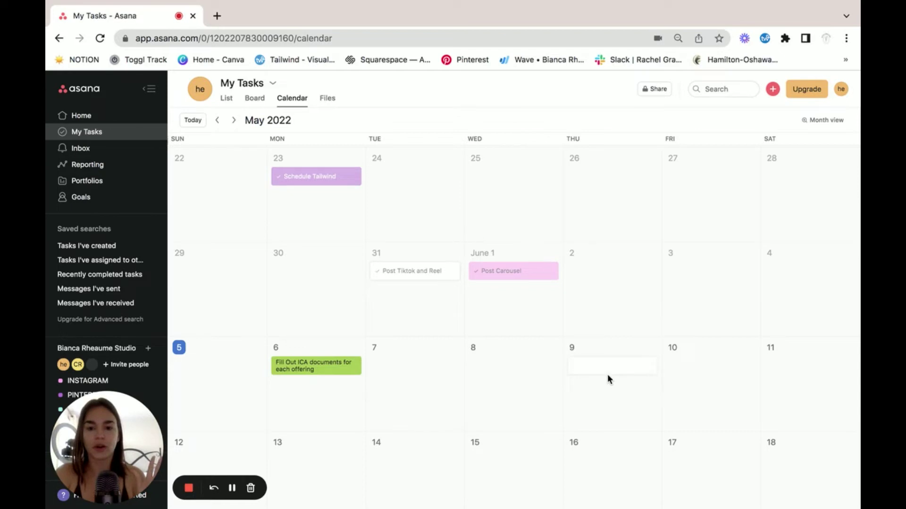
# - Name the June 9 task 'Task 1' and add it to the INSTAGRAM project
pyautogui.write('Task 1')
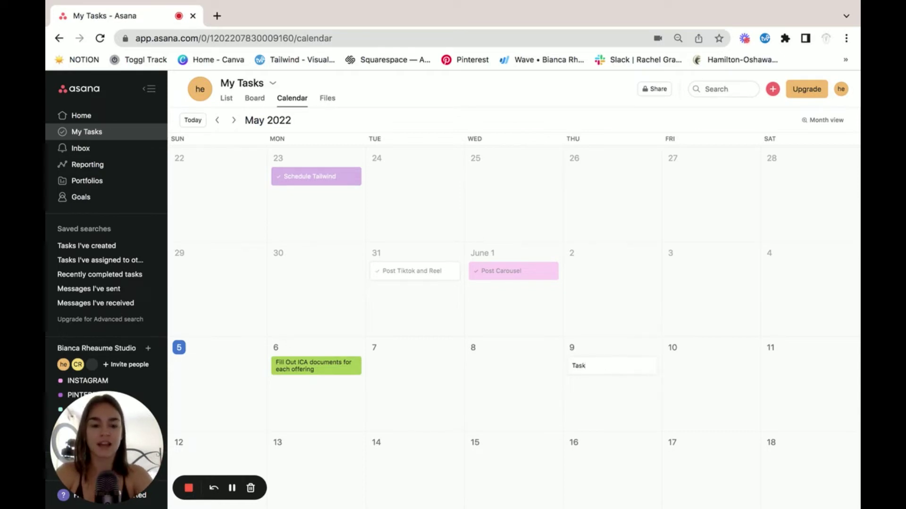
pyautogui.click(627, 365)
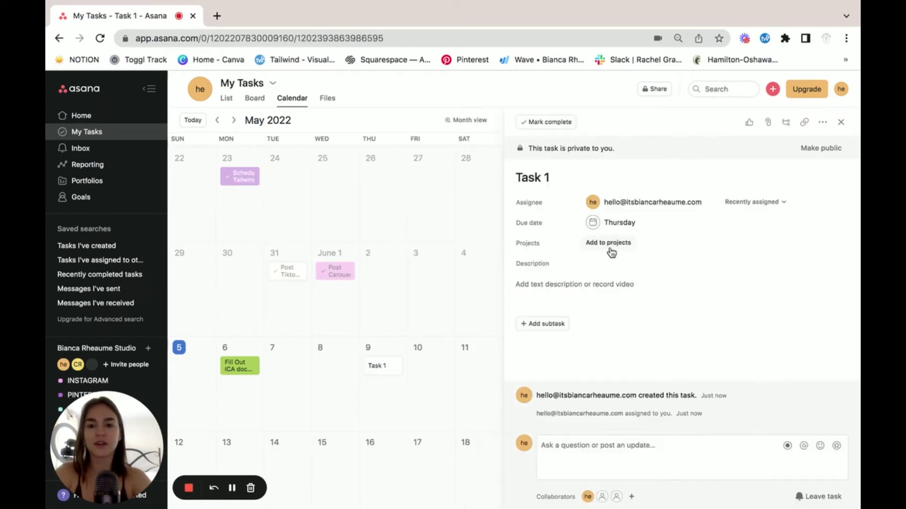
pyautogui.moveTo(621, 198)
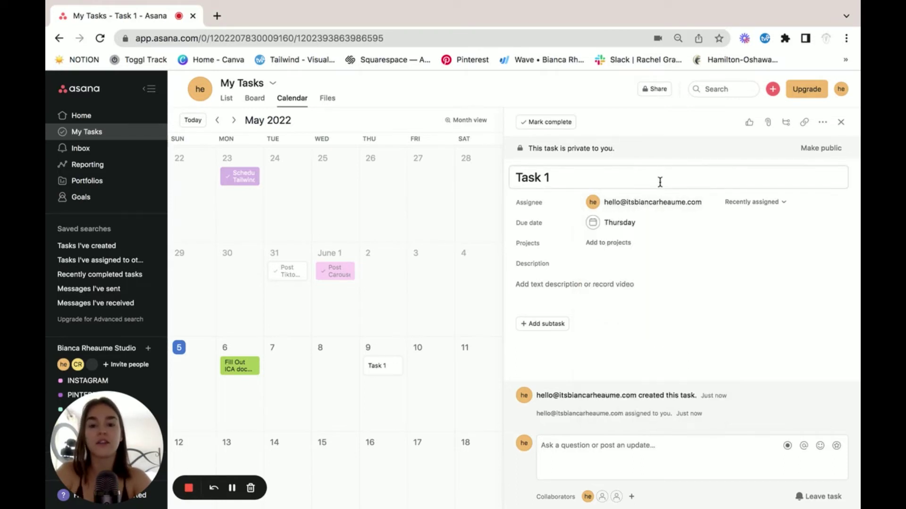
pyautogui.moveTo(607, 217)
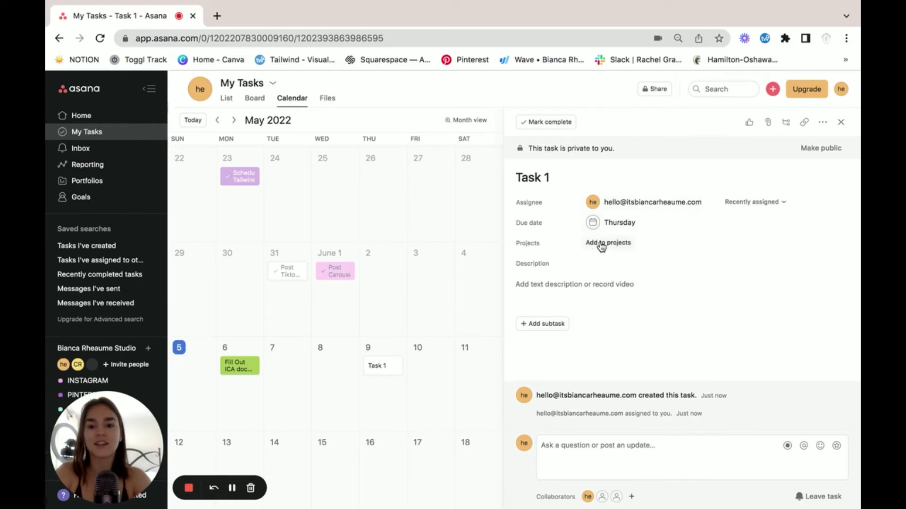
pyautogui.click(601, 245)
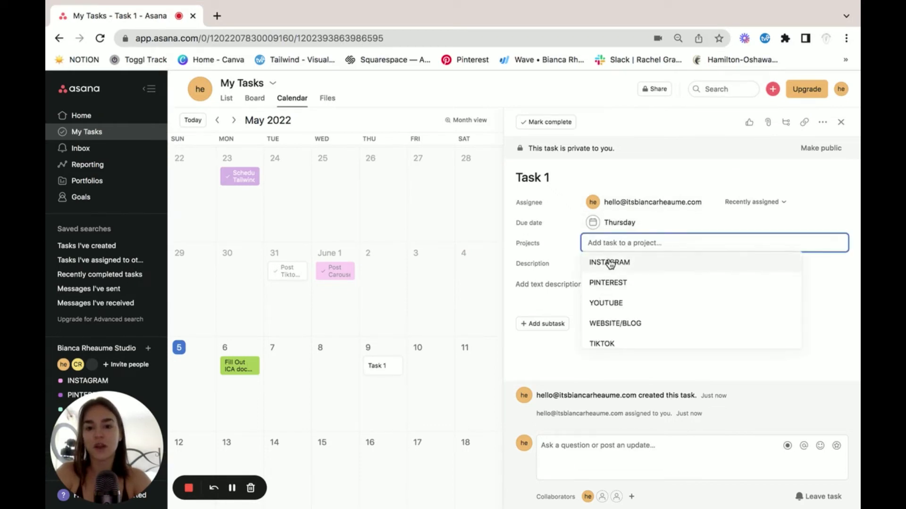
pyautogui.click(610, 263)
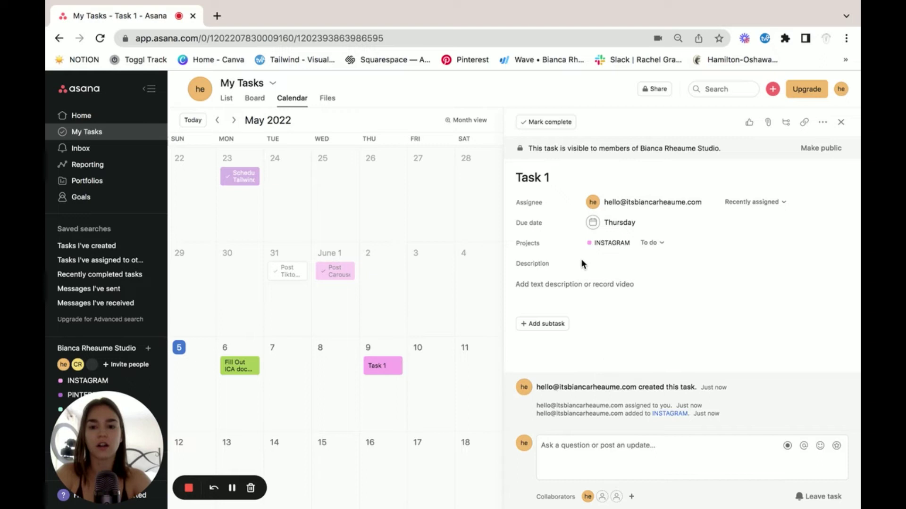
pyautogui.click(588, 290)
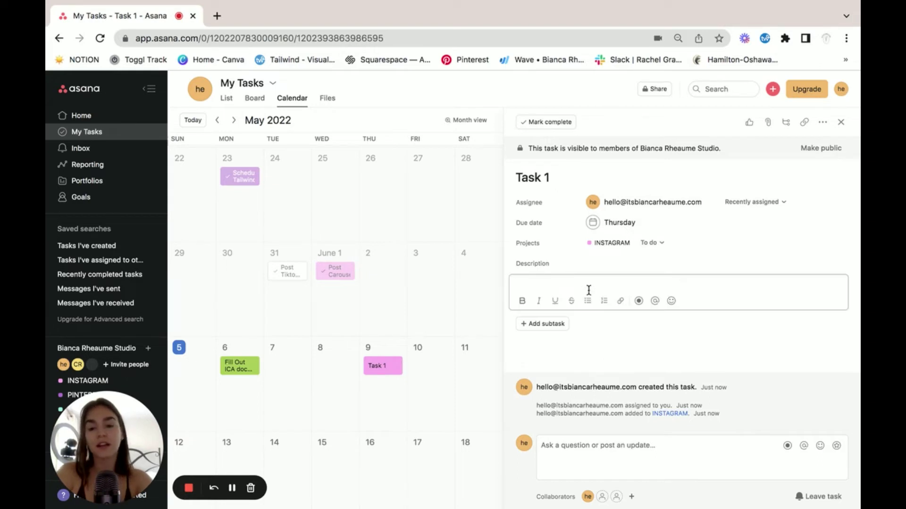
pyautogui.click(610, 446)
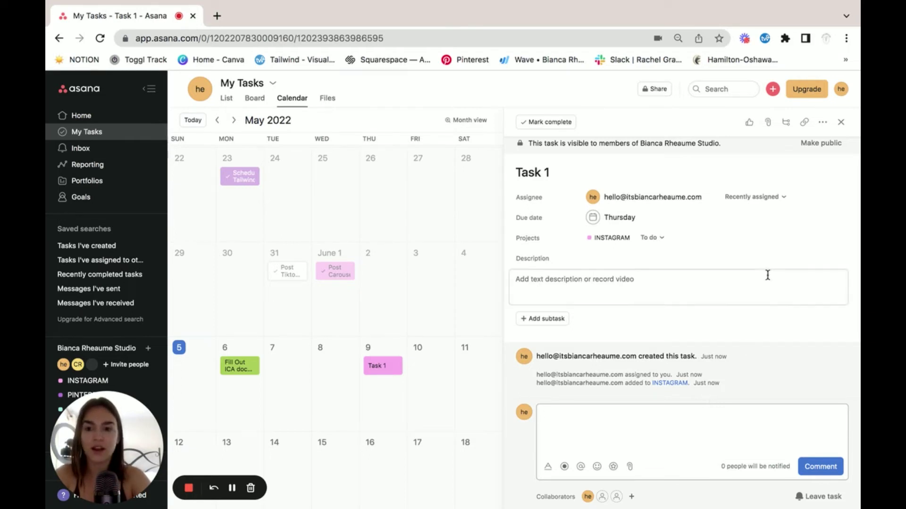
# - Open the Task 1 card due Thursday from the INSTAGRAM June 2022 calendar
pyautogui.scroll(1, 766, 275)
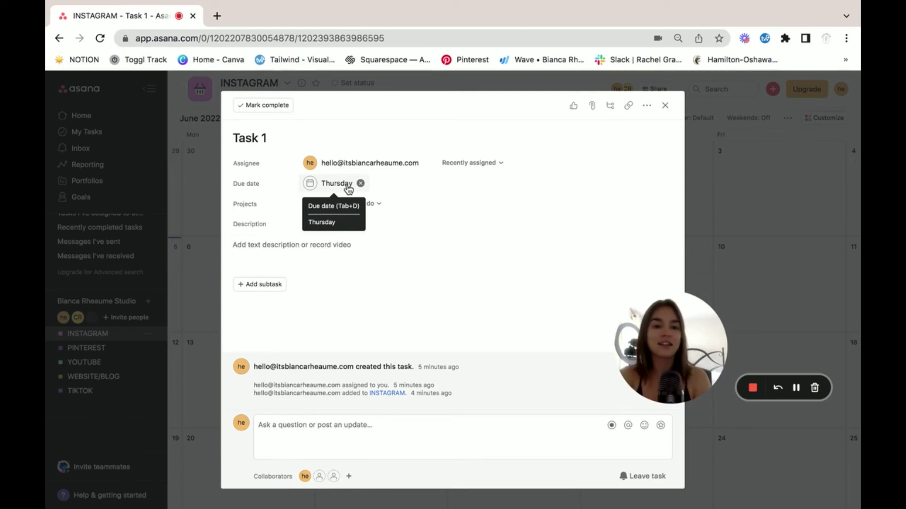
# - Set Task 1's Thursday due date to repeat weekly on Thursdays and close the task
pyautogui.click(349, 189)
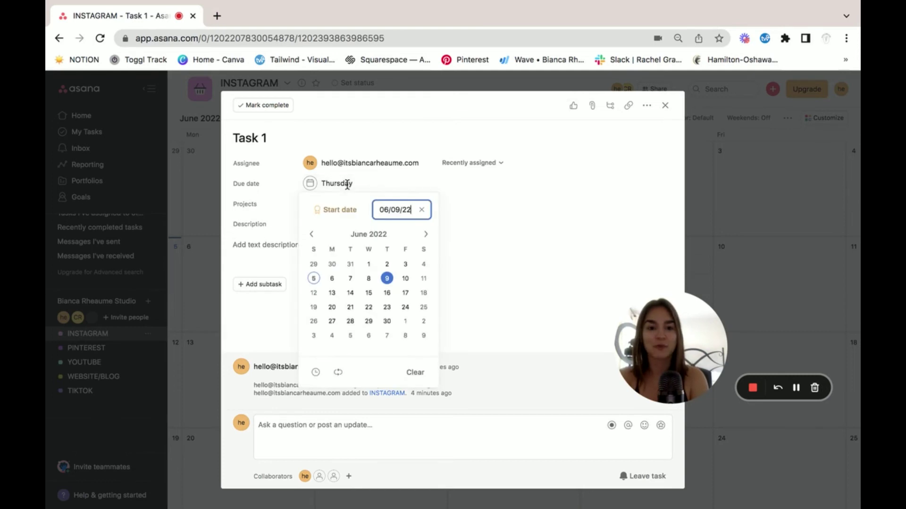
pyautogui.click(339, 376)
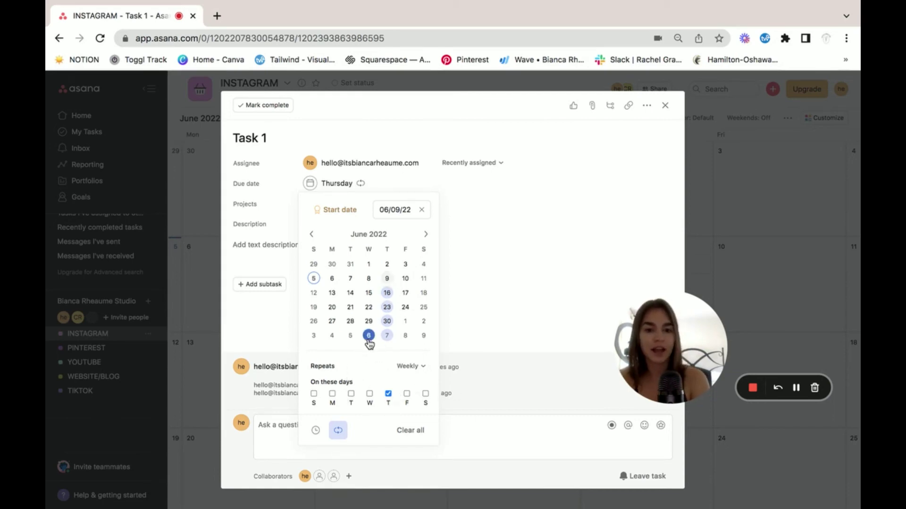
pyautogui.click(541, 193)
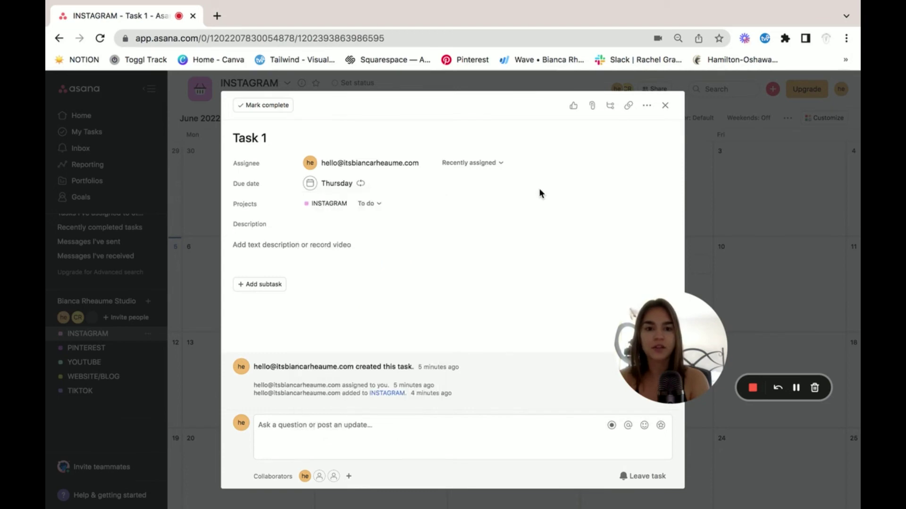
pyautogui.click(666, 104)
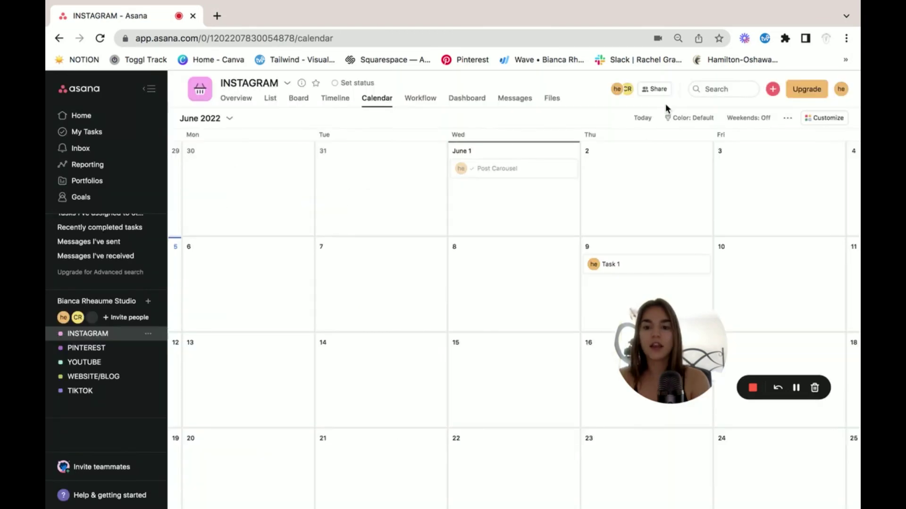
# - Mark Task 1 on June 9 complete so its next occurrence appears on June 16
pyautogui.click(634, 266)
pyautogui.click(264, 105)
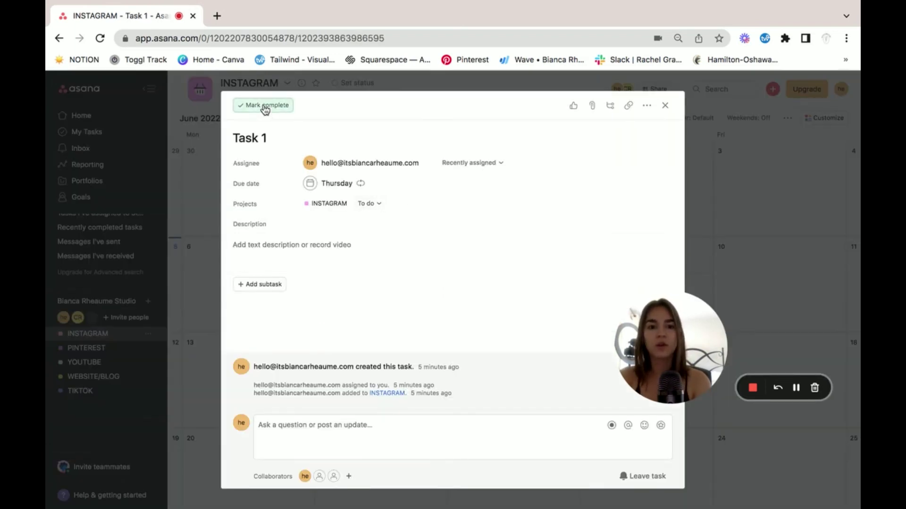
pyautogui.click(666, 106)
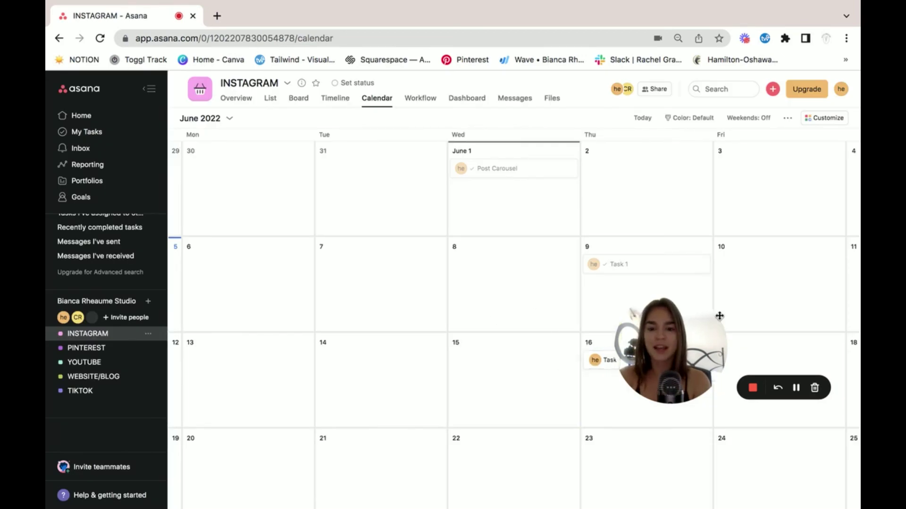
pyautogui.moveTo(718, 315); pyautogui.dragTo(777, 236)
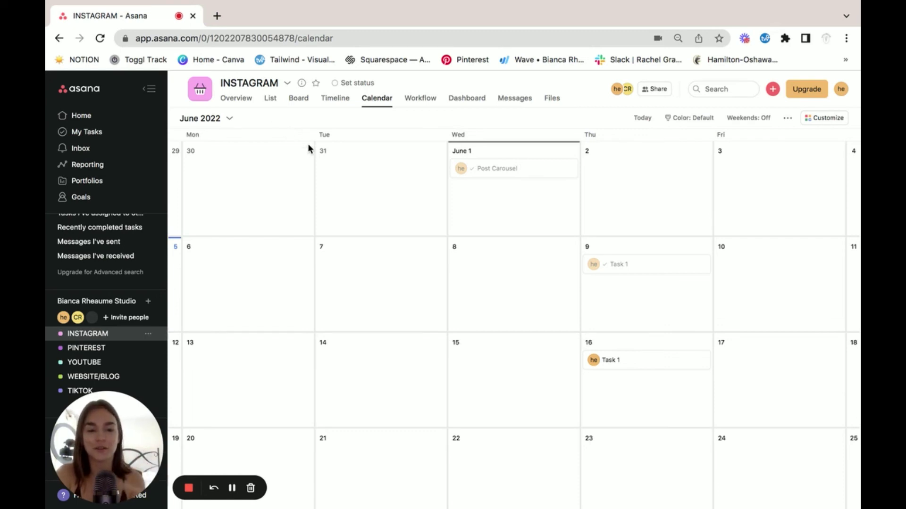
pyautogui.click(295, 101)
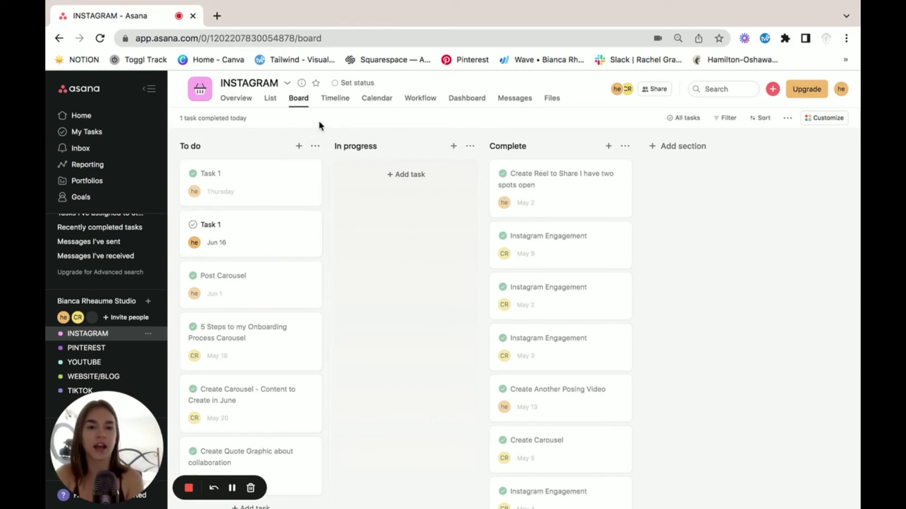
pyautogui.click(268, 105)
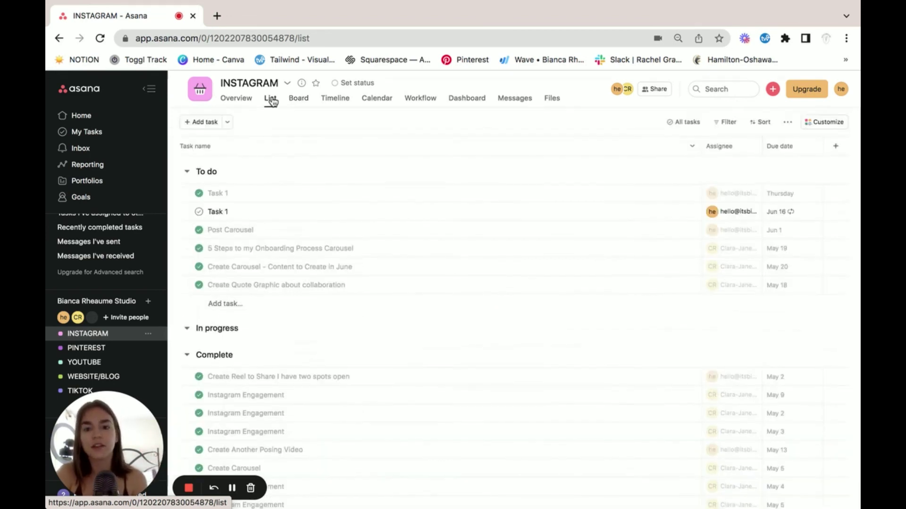
pyautogui.click(378, 99)
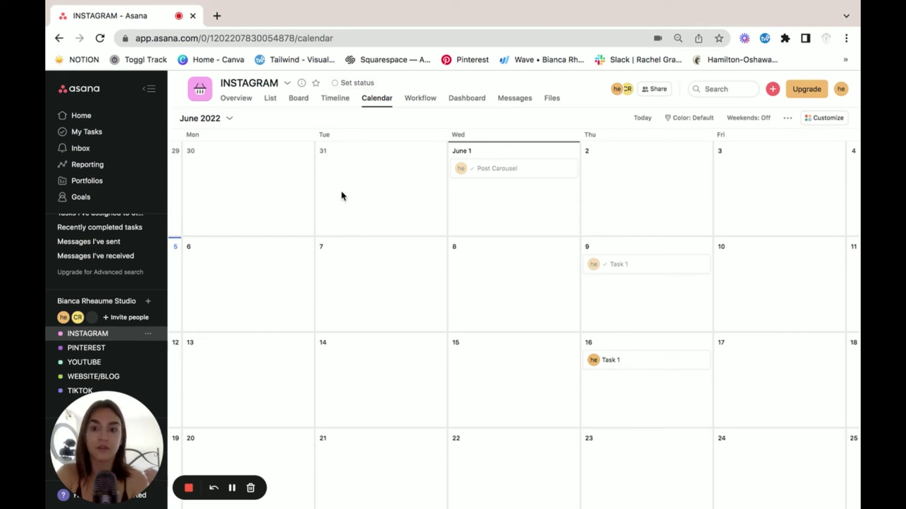
pyautogui.scroll(5, 337, 196)
pyautogui.scroll(-3, 337, 196)
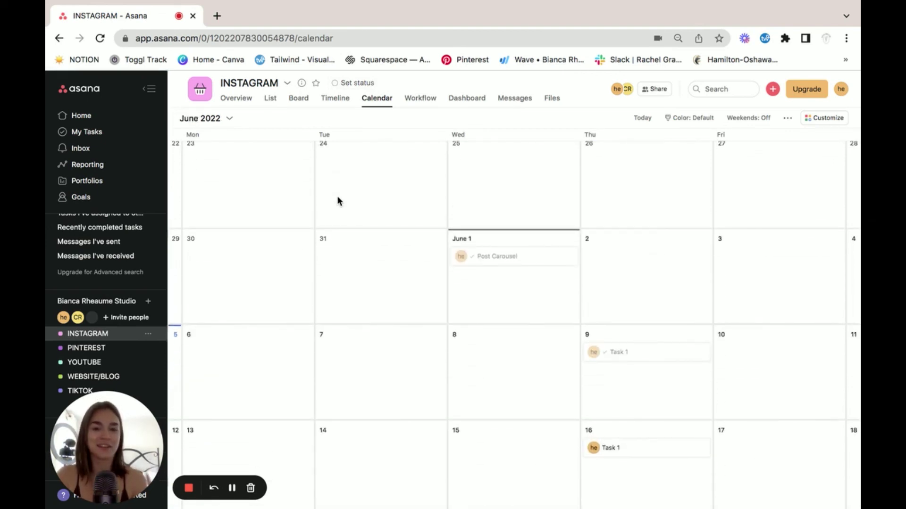
pyautogui.scroll(2, 337, 196)
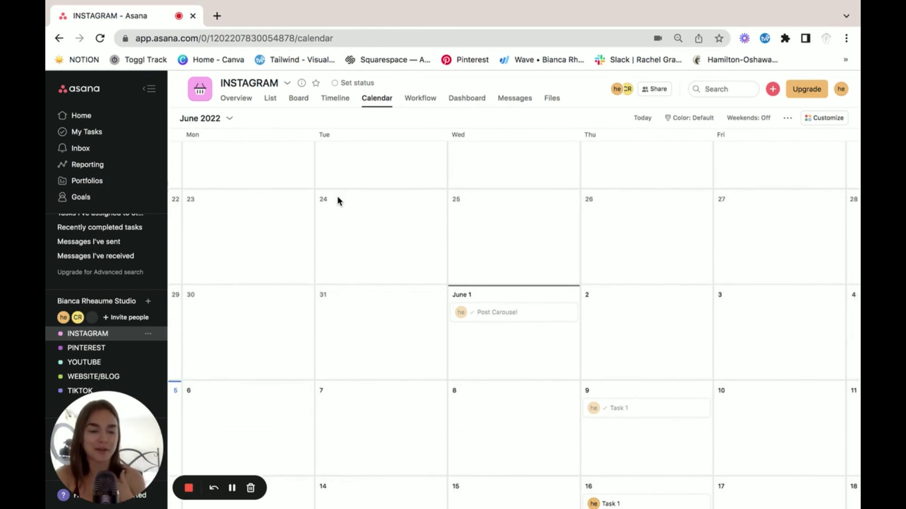